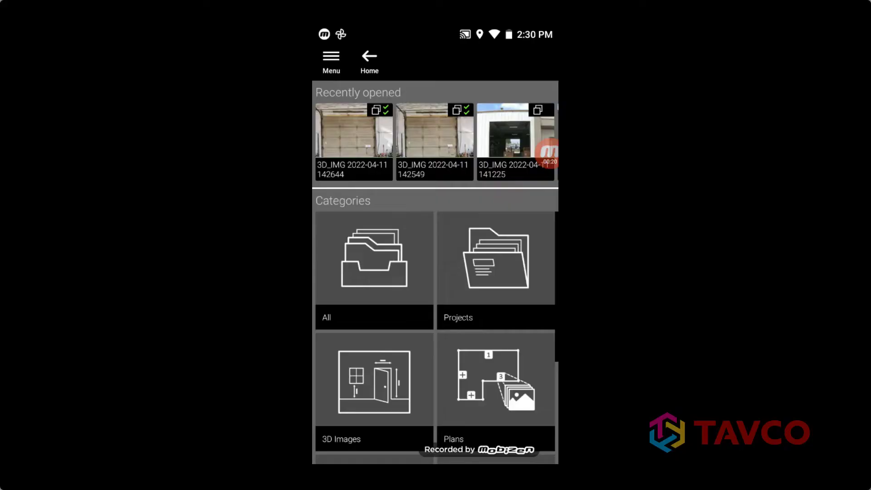
- Select the two newest garage-door 3D_IMG items in the gallery and choose Move
left_click(381, 267)
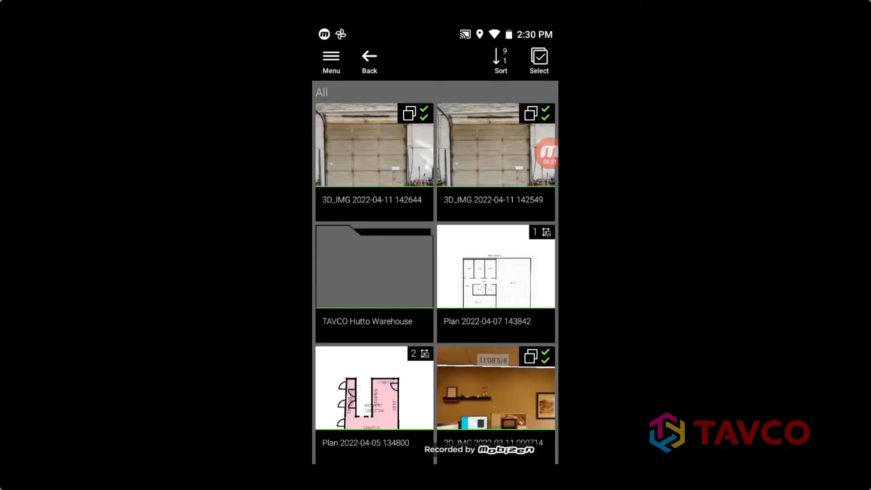
left_click(539, 61)
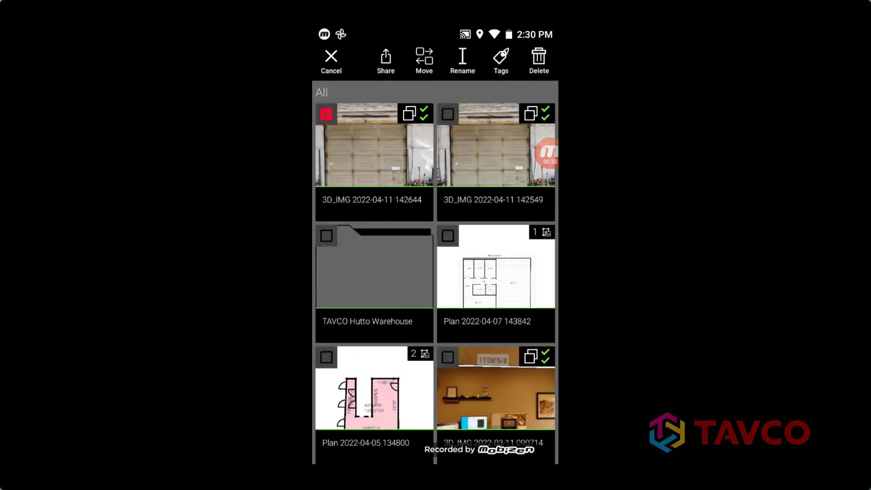
left_click(448, 114)
left_click(462, 59)
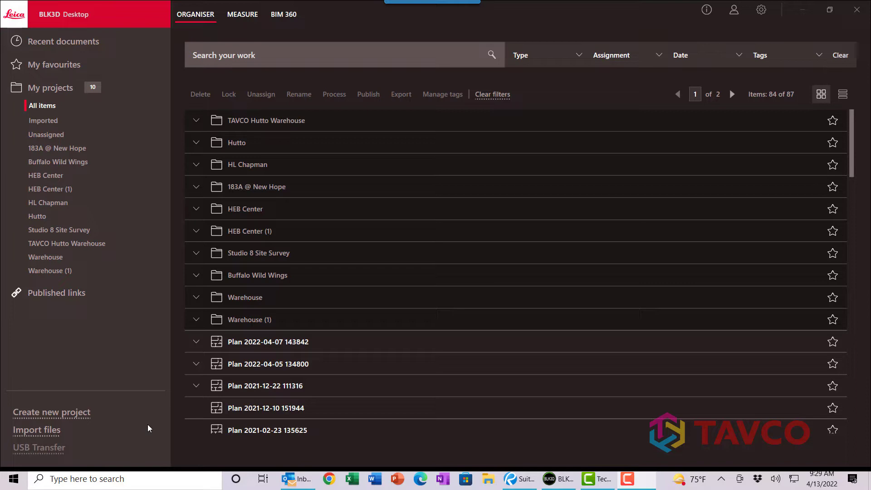
- Show the TAVCO Hutto Warehouse project from My projects in the Organiser sidebar
left_click(52, 246)
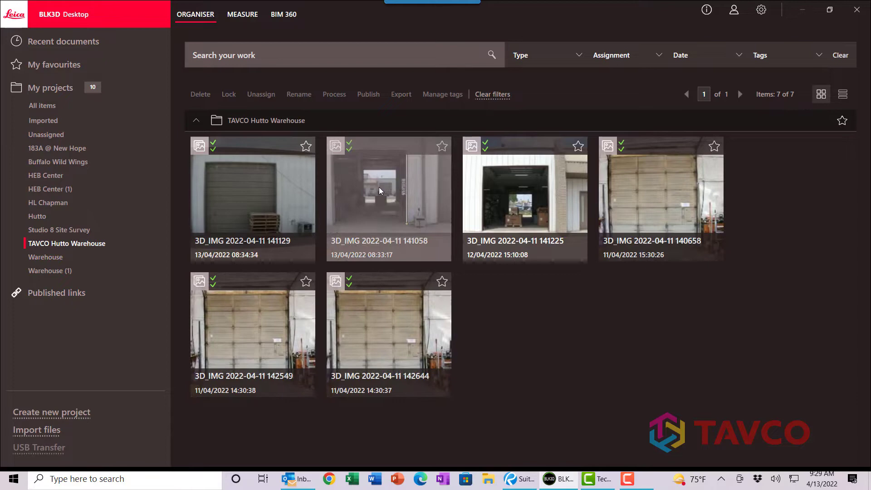
left_click(519, 219)
double_click(519, 221)
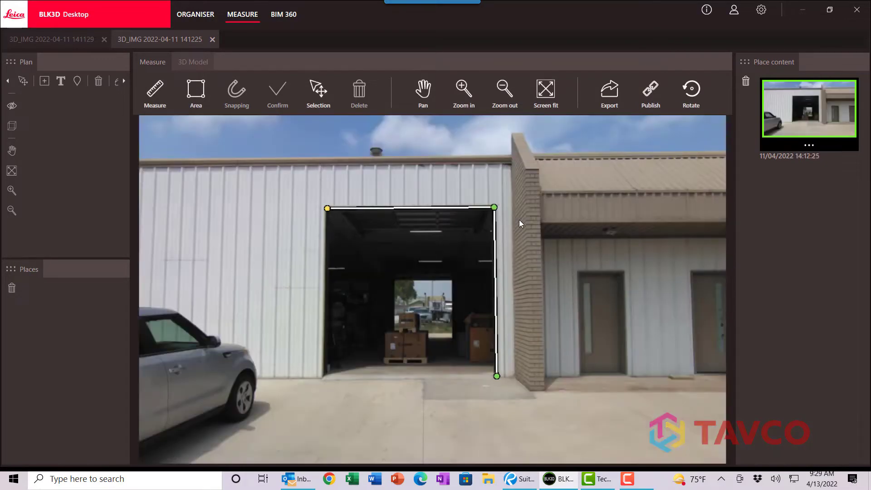
scroll(553, 272, "up", 3)
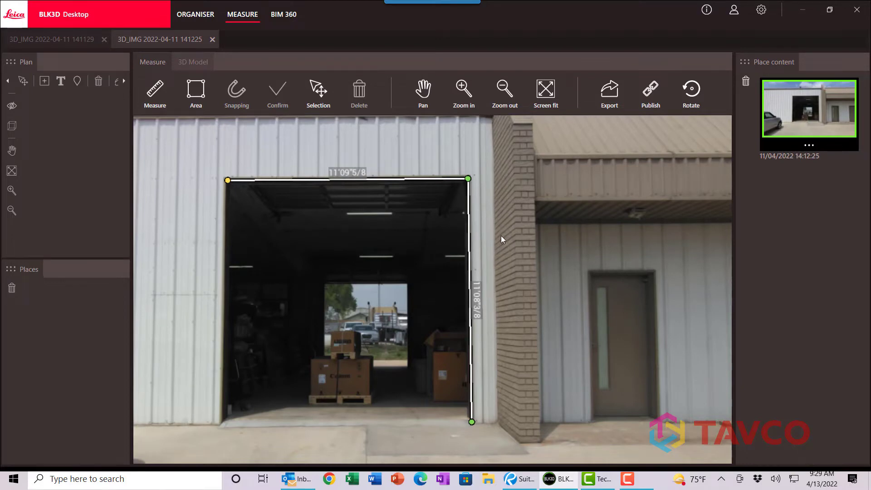
left_click_drag(499, 236, 571, 247)
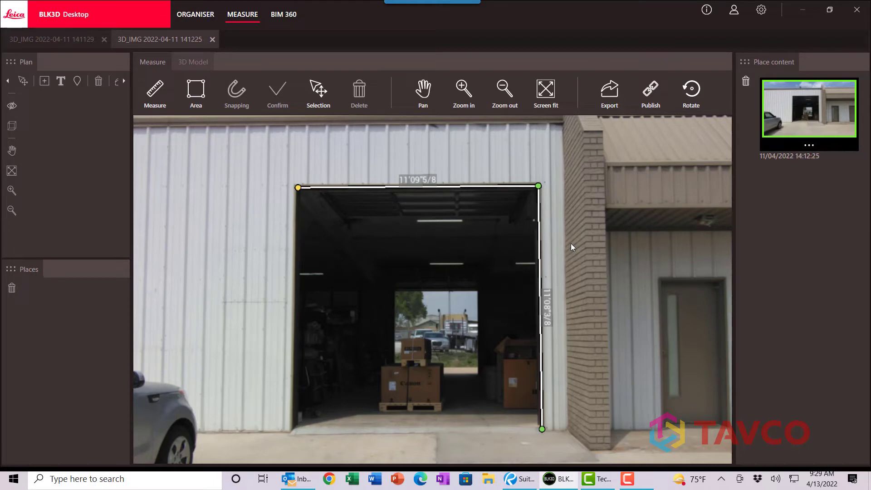
- Measure the door's left edge, bottom-left to top-left corner (11'09"), after removing a stray point
left_click(153, 98)
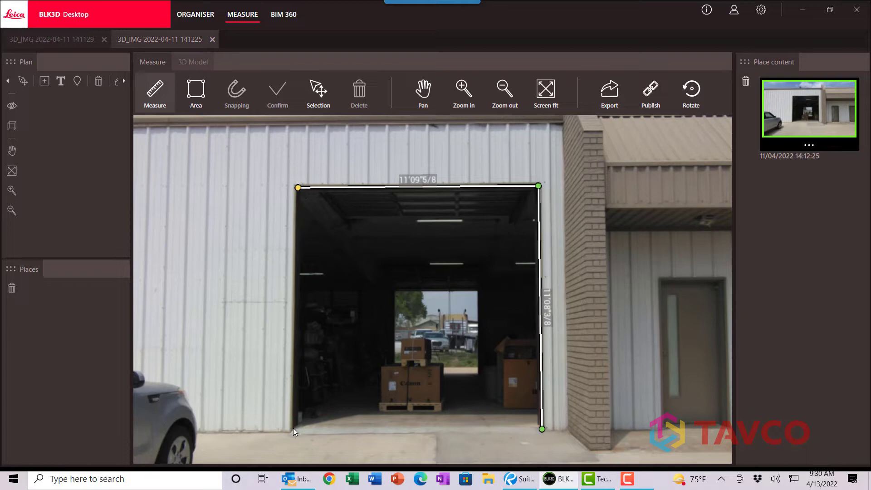
left_click(155, 102)
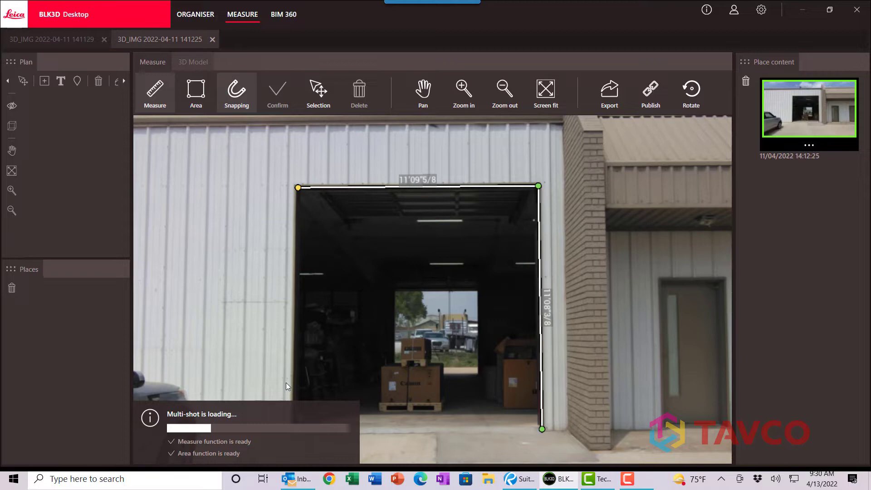
left_click(320, 358)
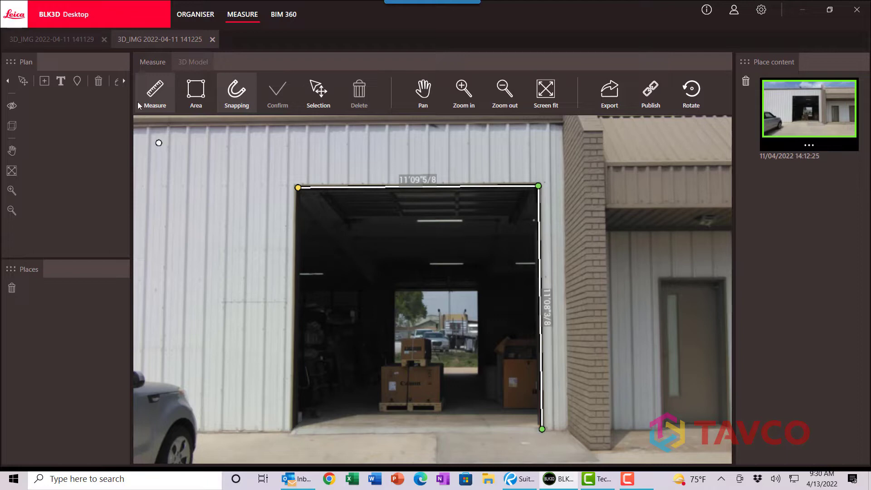
left_click(318, 93)
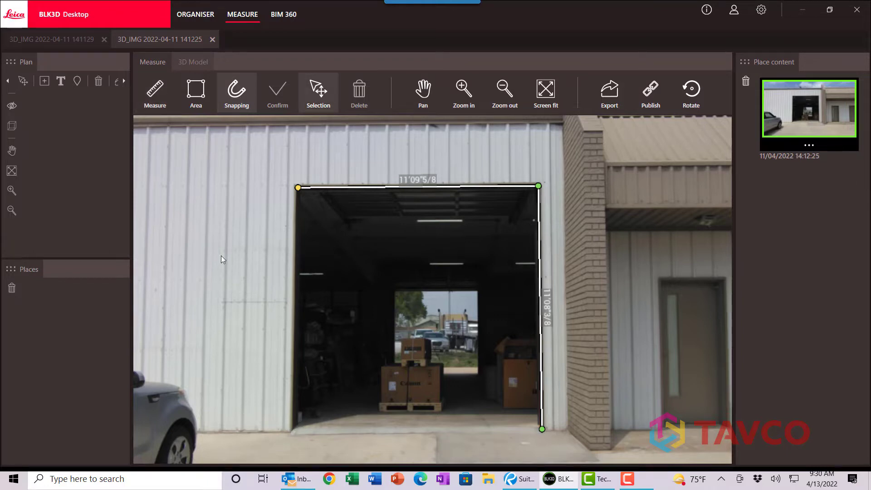
left_click(156, 108)
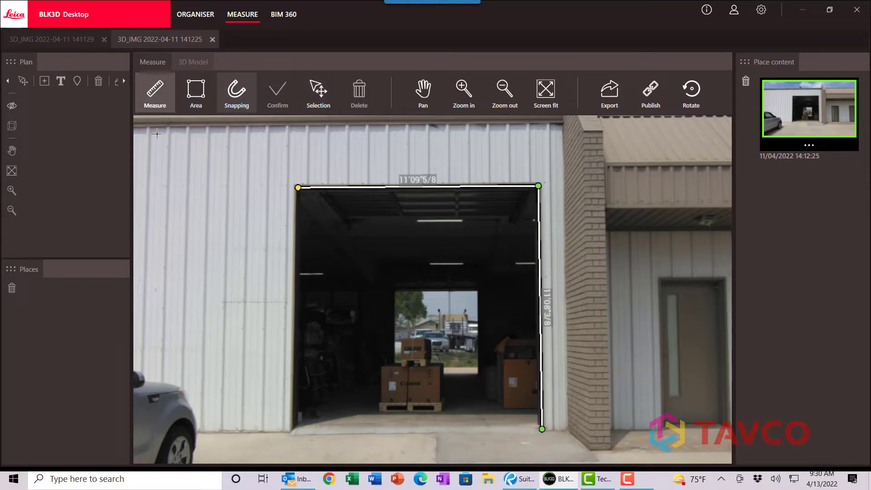
left_click(292, 431)
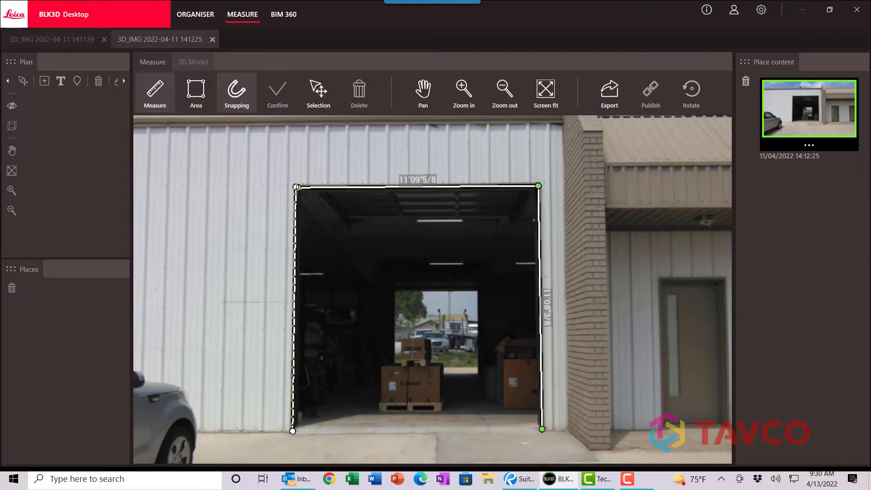
left_click(296, 187)
key("Return")
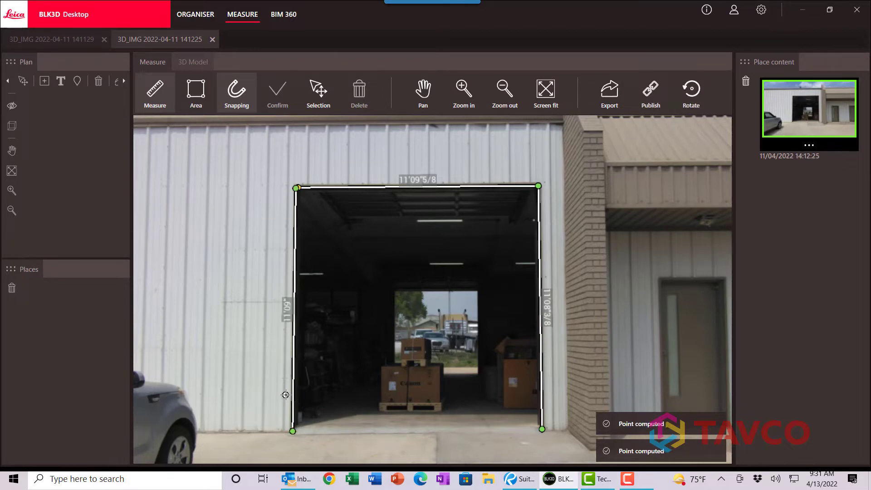
scroll(307, 371, "up", 5)
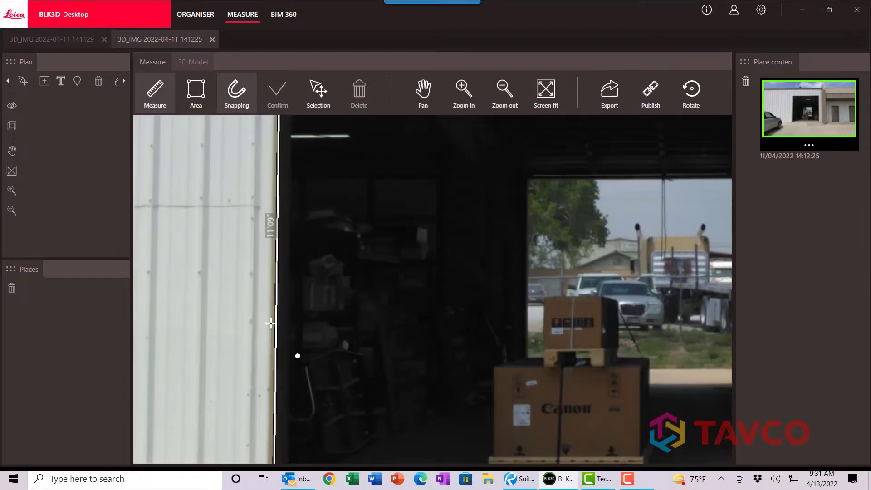
left_click_drag(244, 265, 267, 315)
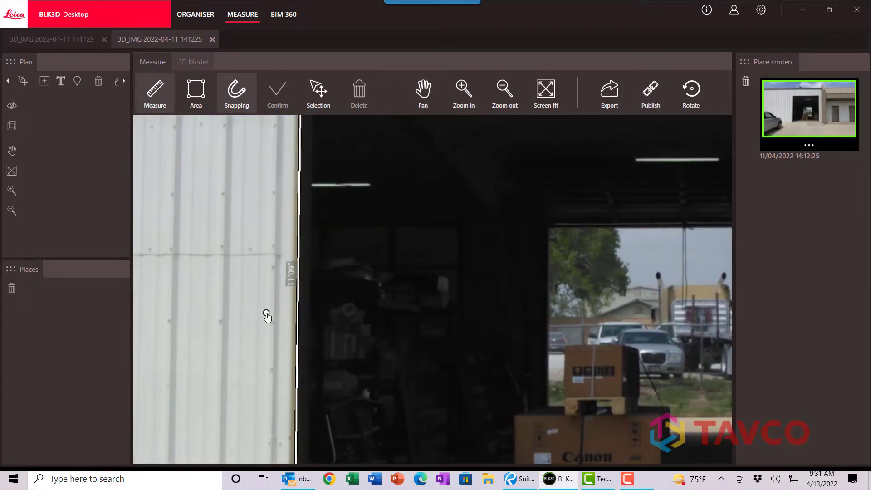
scroll(413, 317, "down", 4)
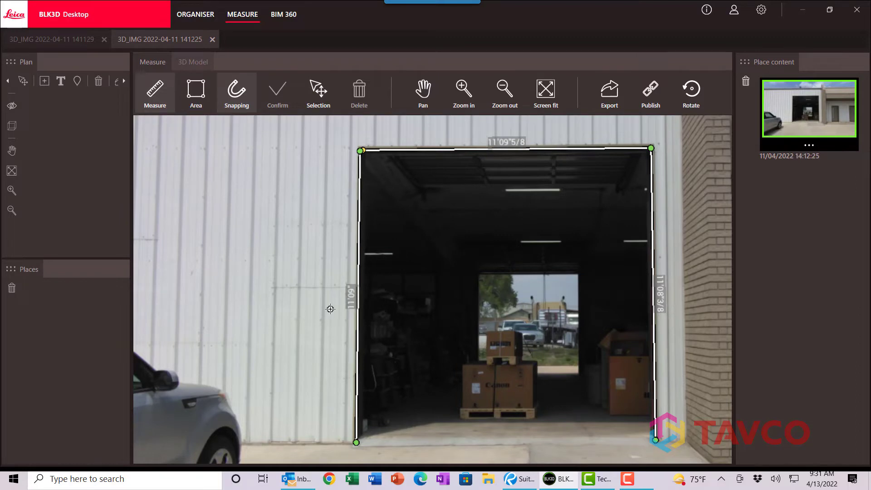
scroll(558, 337, "down", 1)
scroll(552, 335, "down", 1)
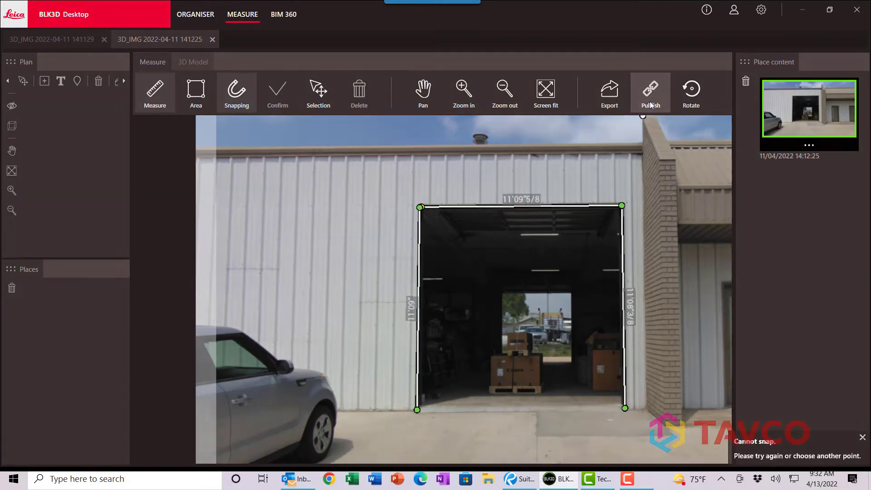
- Publish the measured image with write access on, copy its share link, and switch to Revu
left_click(650, 102)
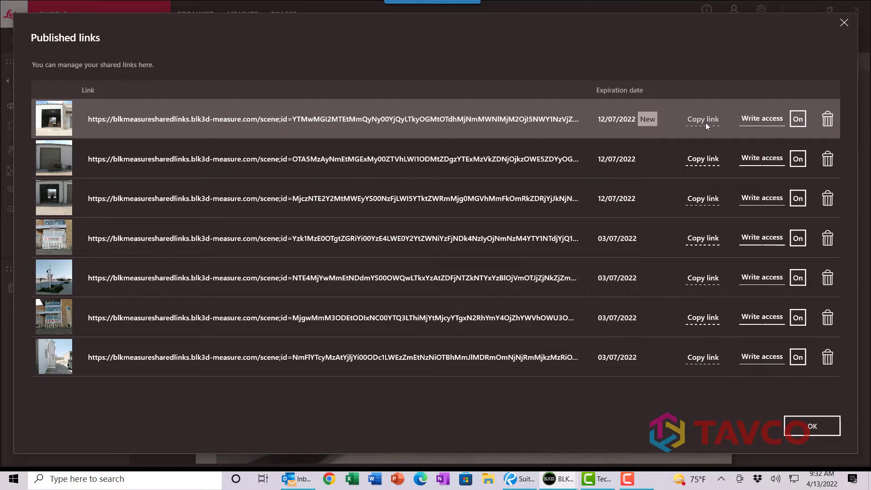
left_click(762, 121)
left_click(764, 120)
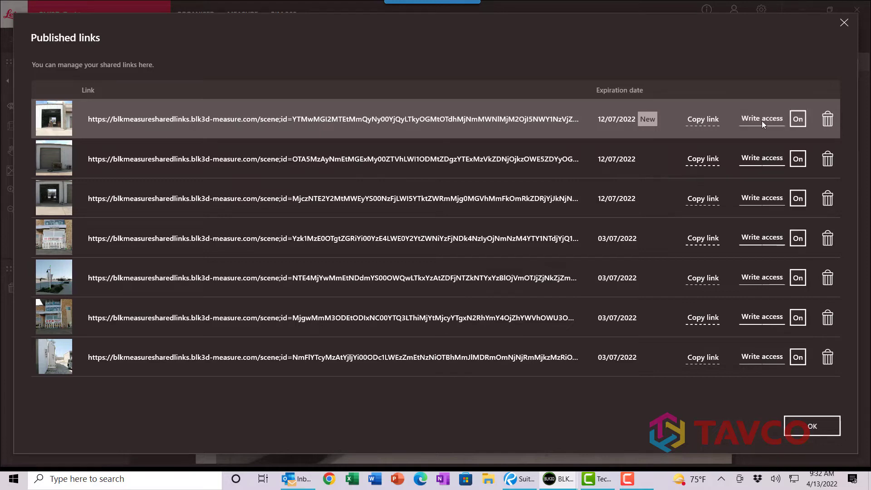
left_click(697, 124)
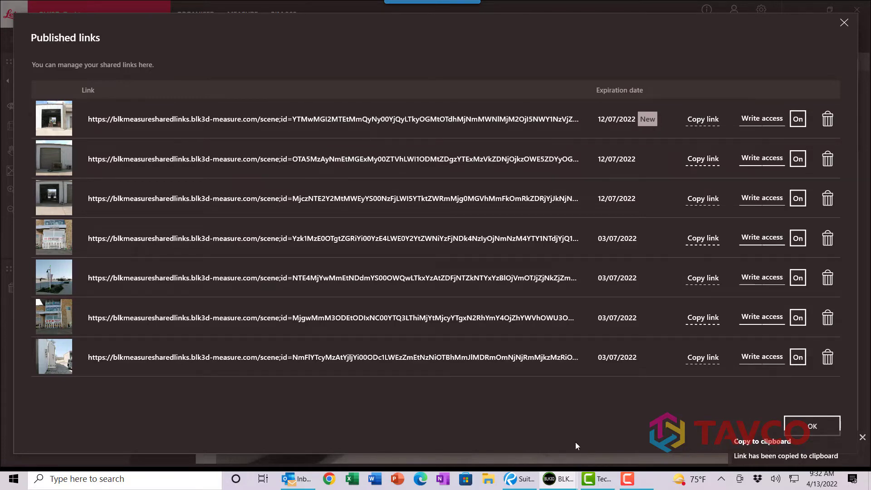
left_click(517, 479)
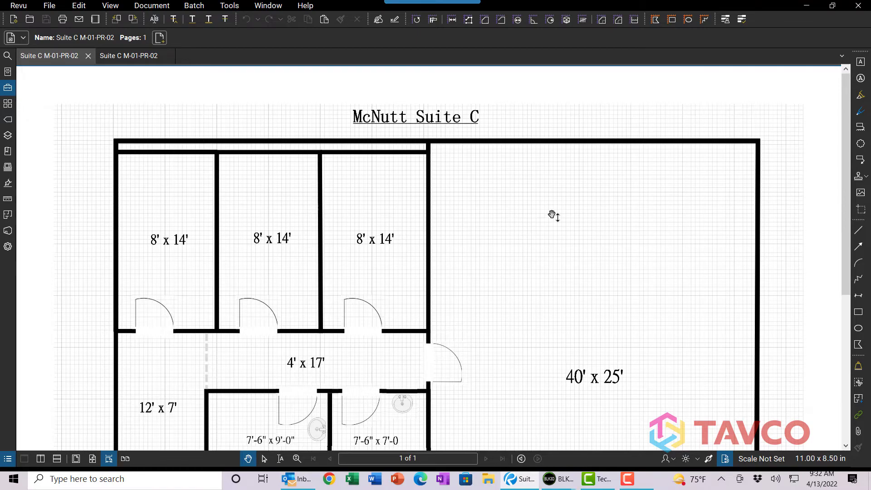
- Open the second Suite C M-01-PR-02 tab and pan around the Rear and Front Garage Door markups
scroll(554, 216, "down", 3)
left_click(117, 56)
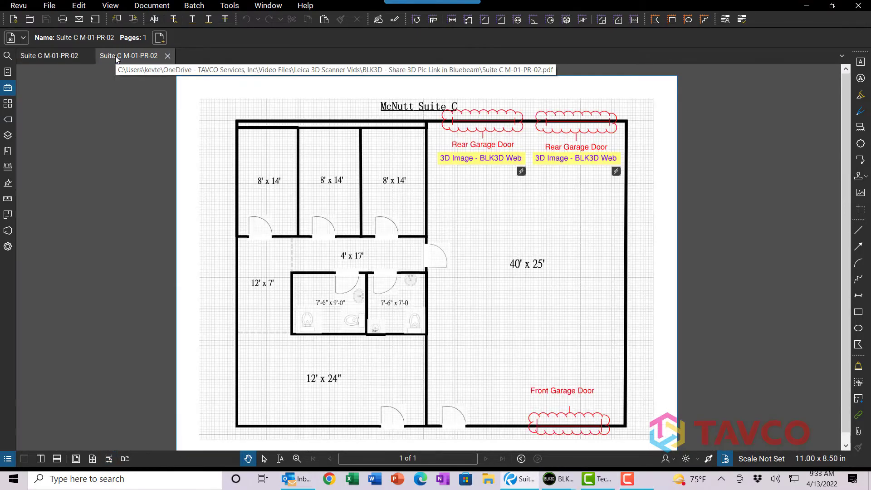
scroll(676, 270, "up", 1)
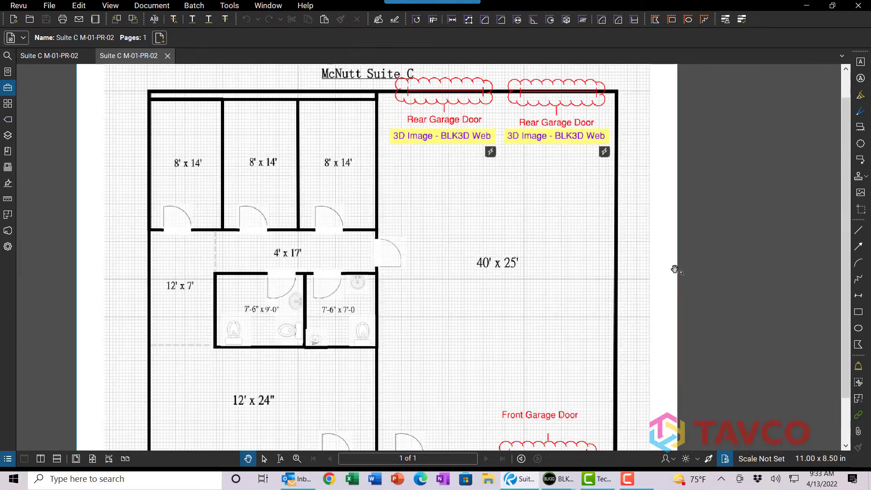
scroll(614, 229, "up", 1)
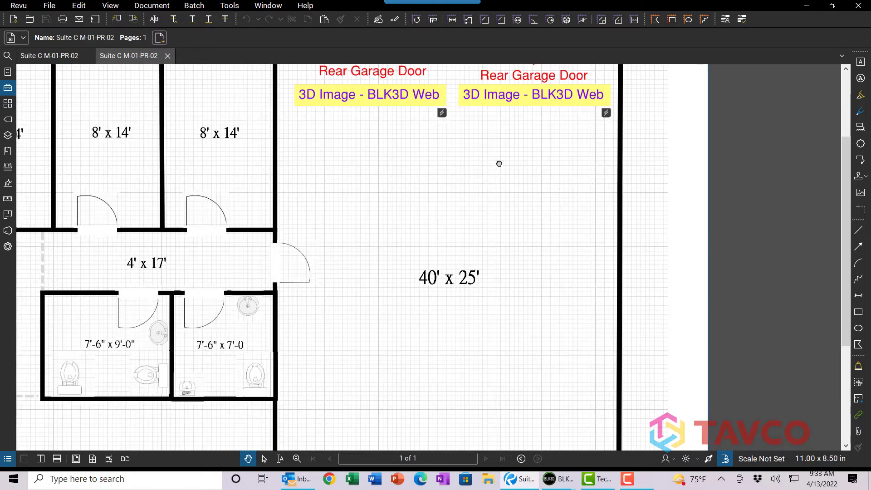
left_click_drag(499, 163, 620, 234)
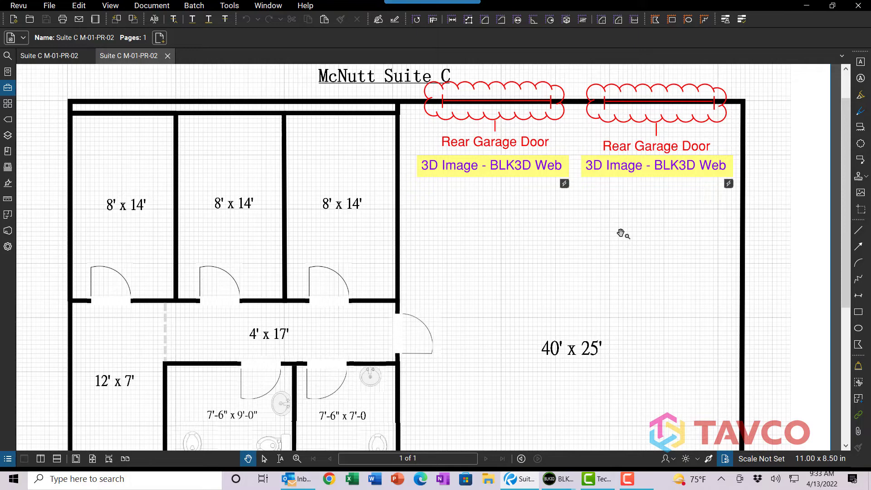
scroll(652, 272, "up", 1)
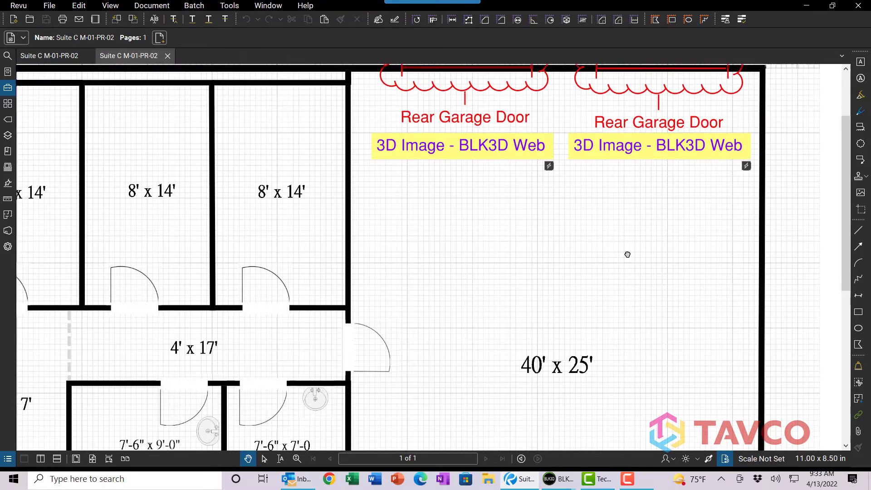
left_click_drag(627, 254, 573, 70)
scroll(603, 243, "down", 1)
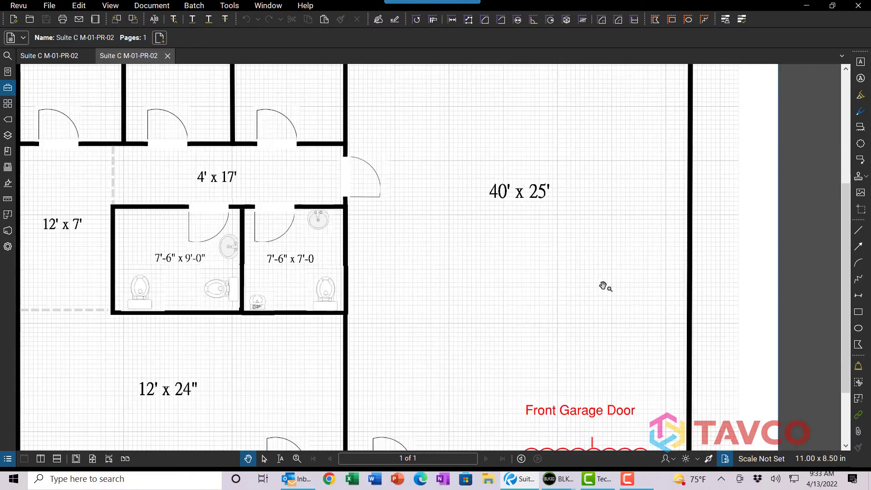
left_click_drag(603, 286, 606, 427)
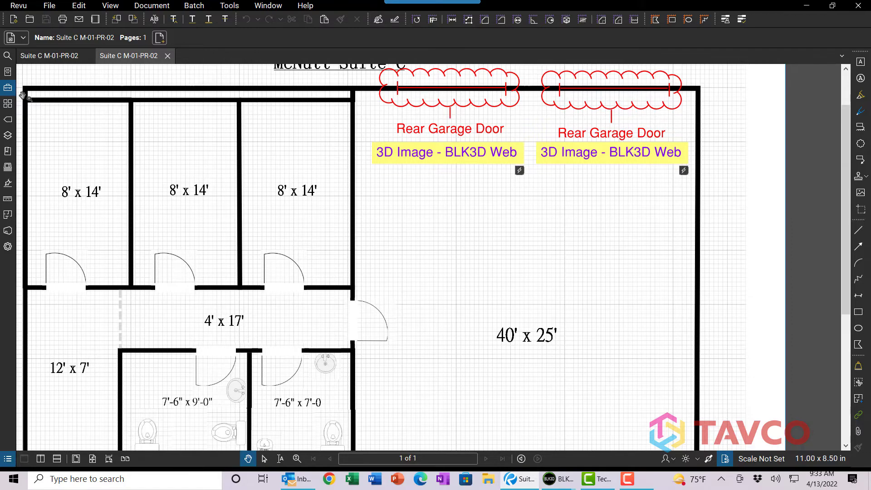
- Pick the 3D Image - BLK3D Web text box (My Tools item 9) and pan to the Front Garage Door
left_click(8, 87)
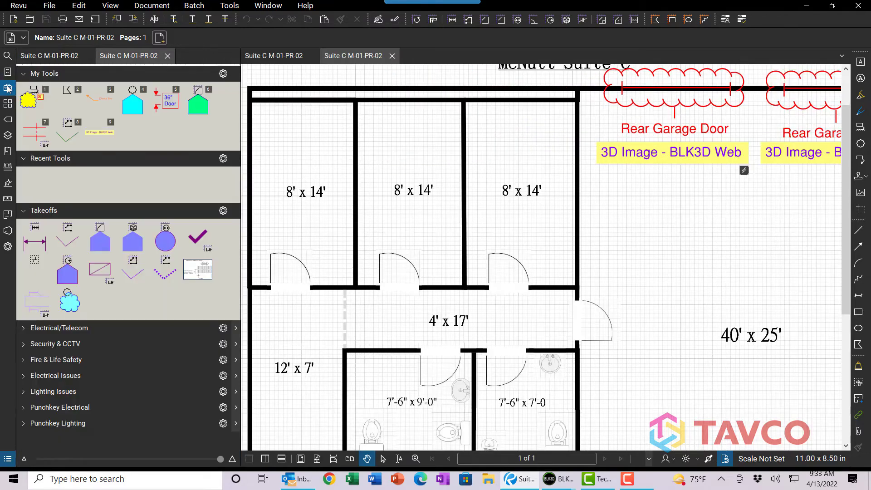
left_click(104, 144)
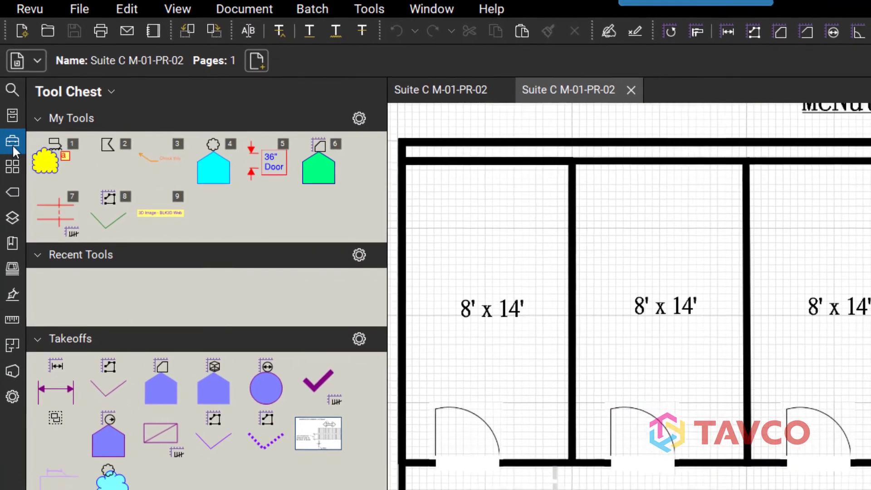
left_click(13, 149)
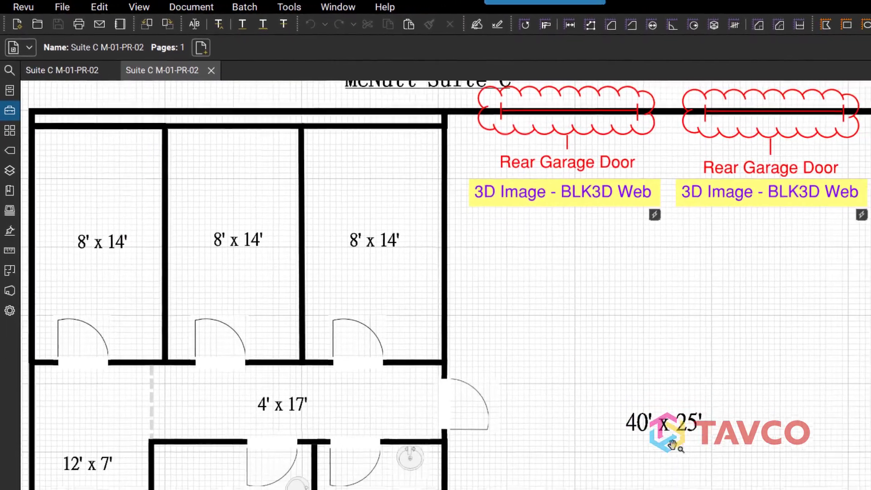
left_click_drag(853, 488, 737, 285)
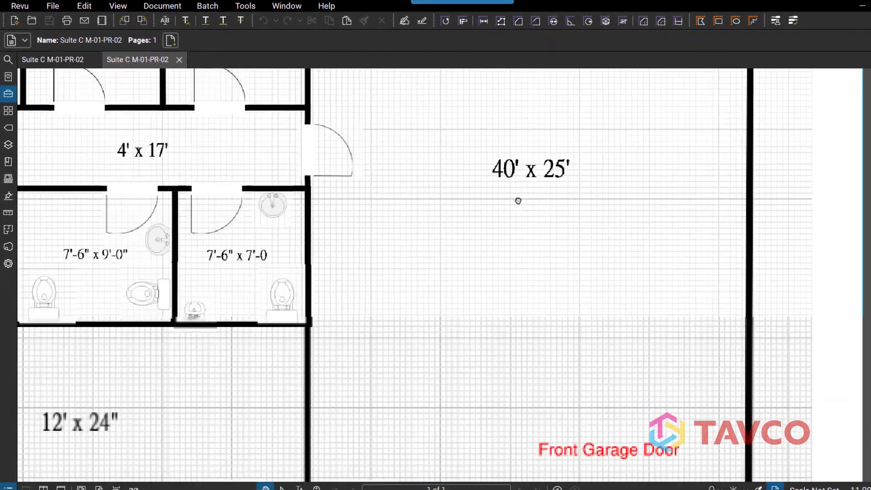
scroll(518, 200, "down", 5)
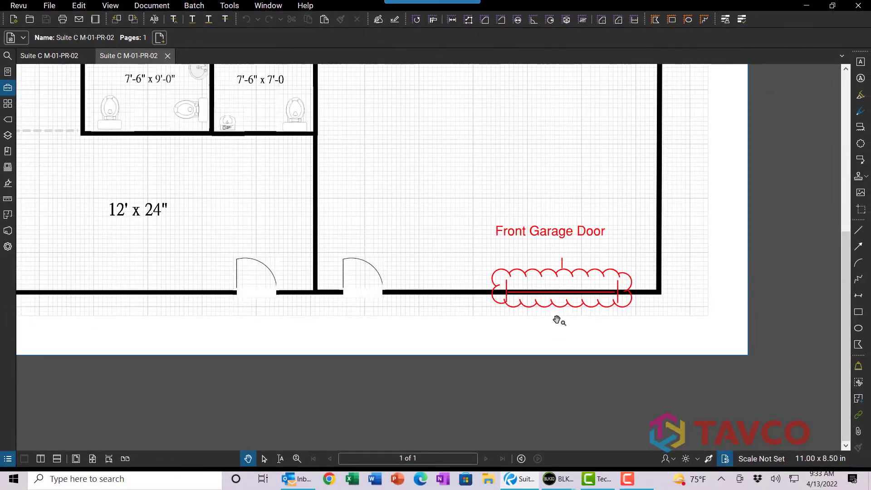
- Paste the 3D Image - BLK3D Web text box just above the Front Garage Door cloud
key("ctrl+v")
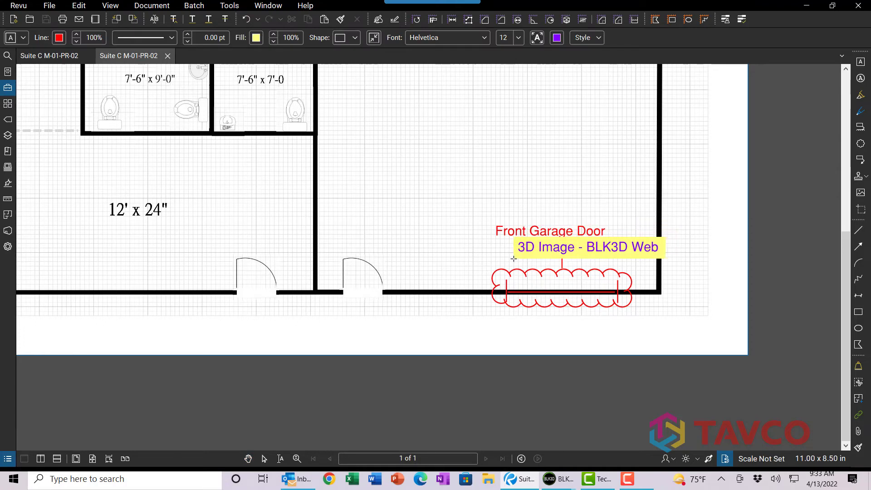
left_click(487, 262)
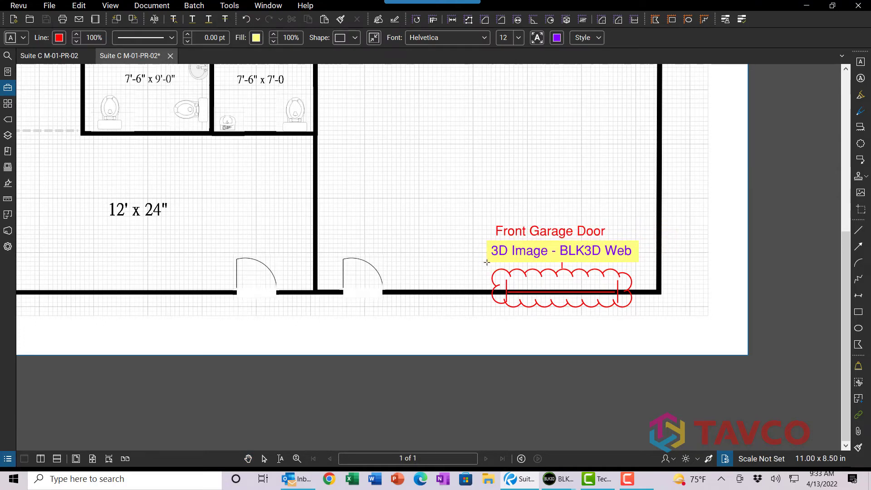
left_click(522, 261)
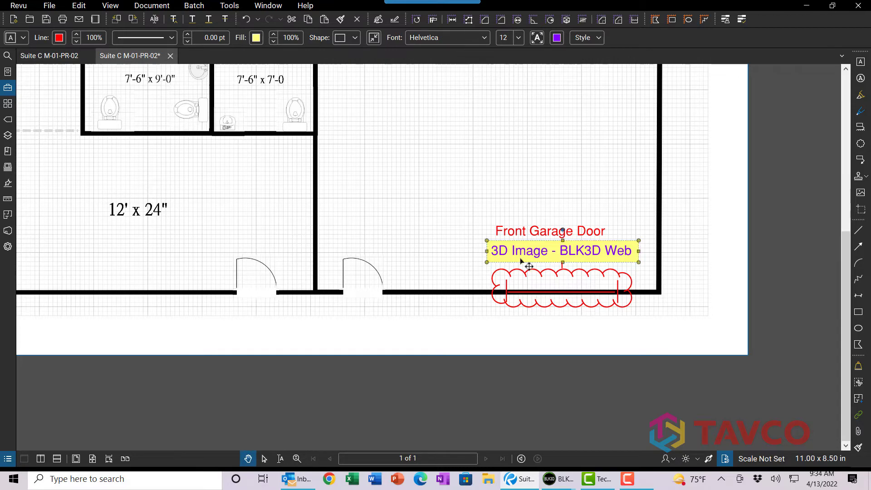
left_click(458, 285)
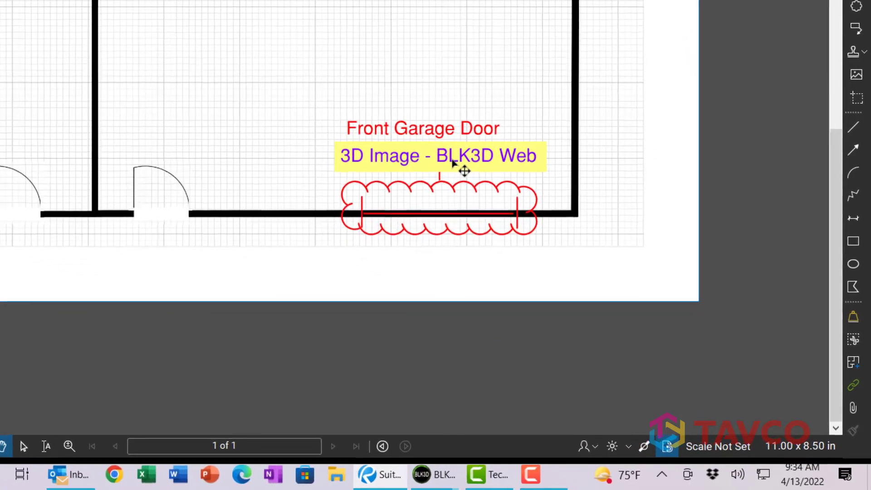
- Give the text box a Hyperlink action pointing to the pasted BLK3D Web share URL
right_click(518, 213)
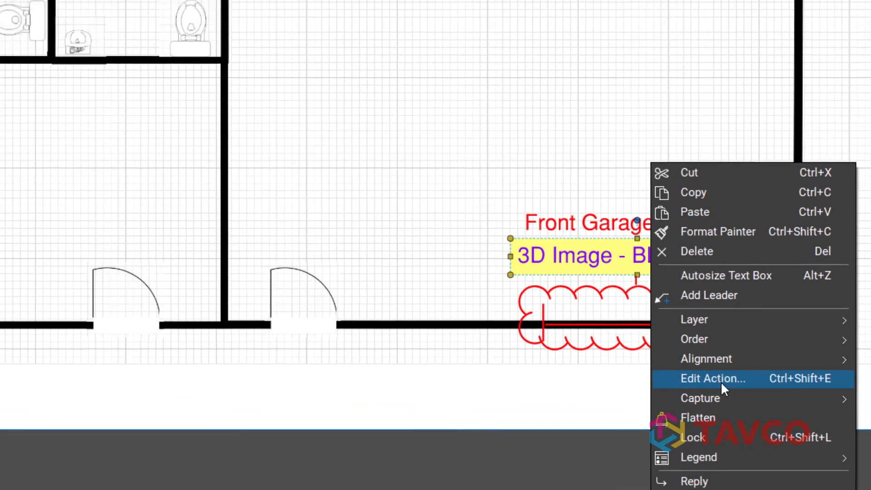
left_click(721, 379)
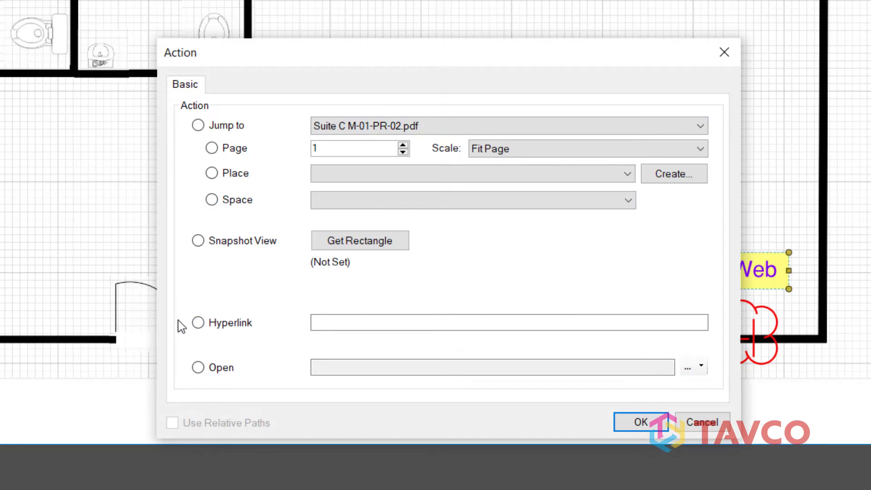
left_click(198, 322)
left_click(373, 324)
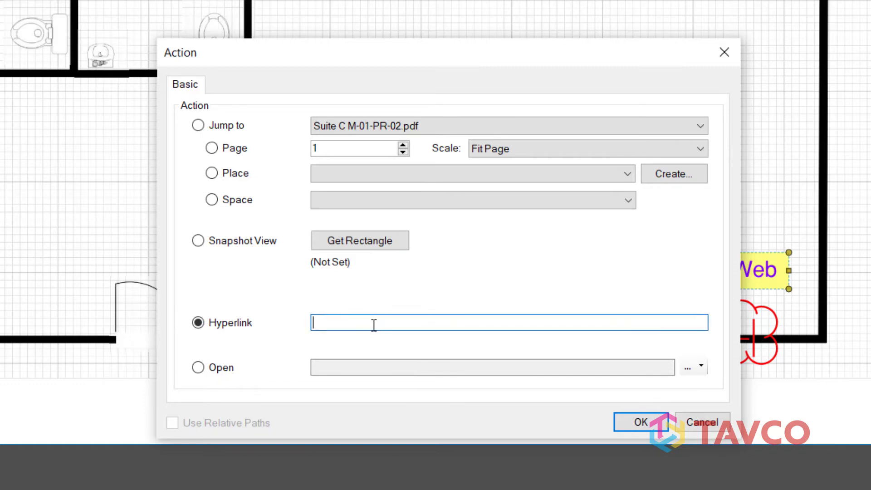
key("ctrl+v")
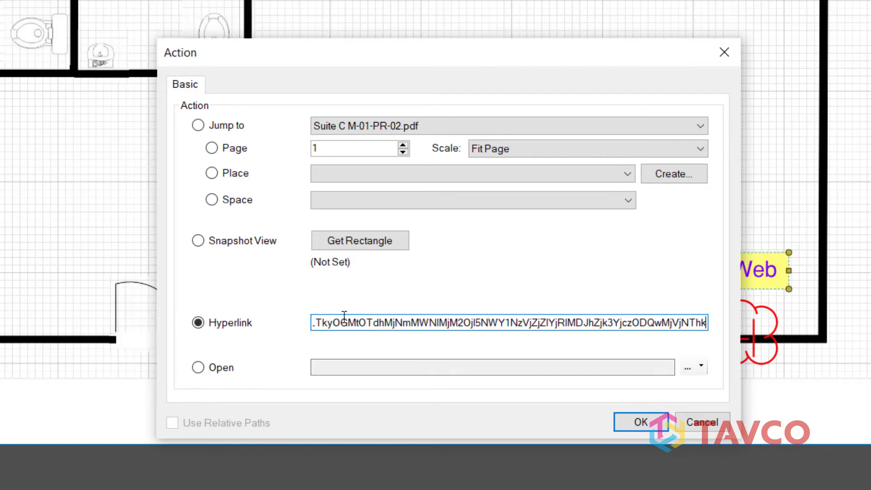
left_click(639, 422)
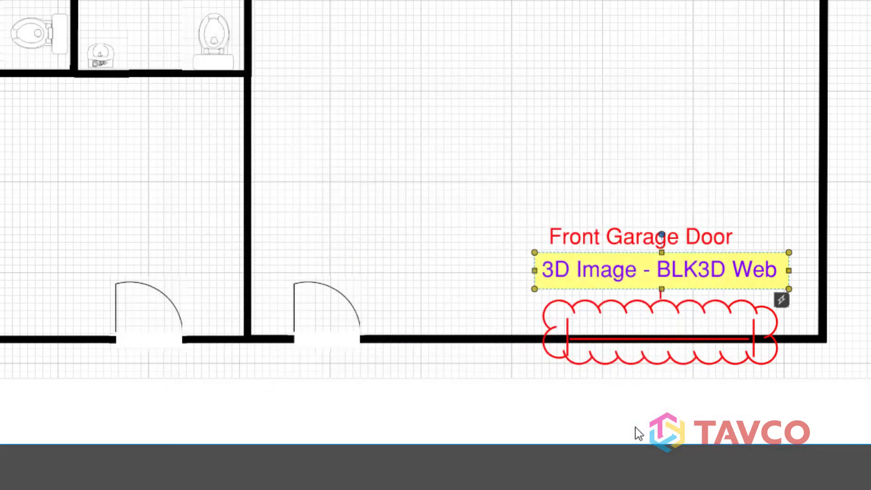
- Deselect the label and follow its hyperlink to view the measured garage-door image in BLK3D Web
mouse_move(783, 308)
left_click(795, 251)
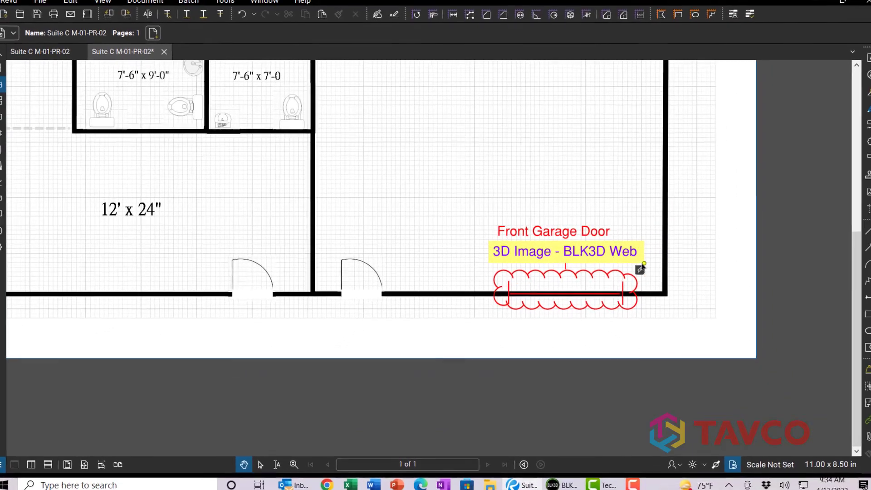
left_click(636, 270)
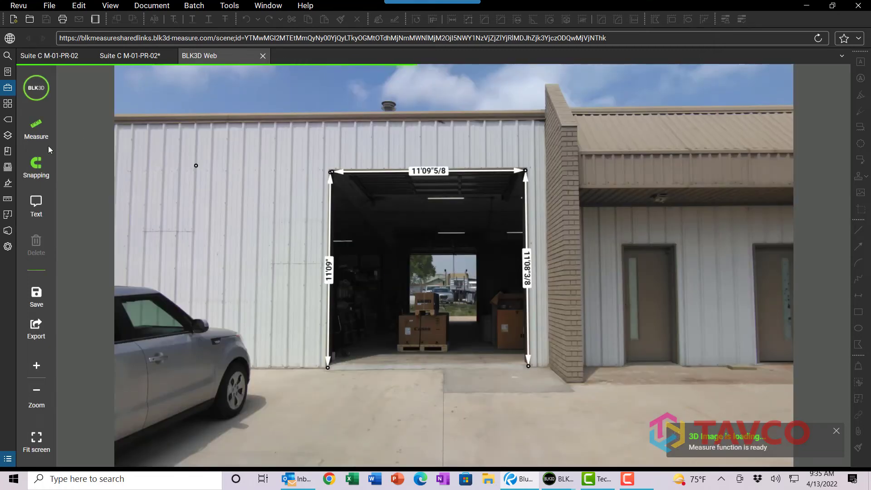
- Add a 'Front Garage Door' text label below the garage door and centre it beneath the opening
left_click(36, 129)
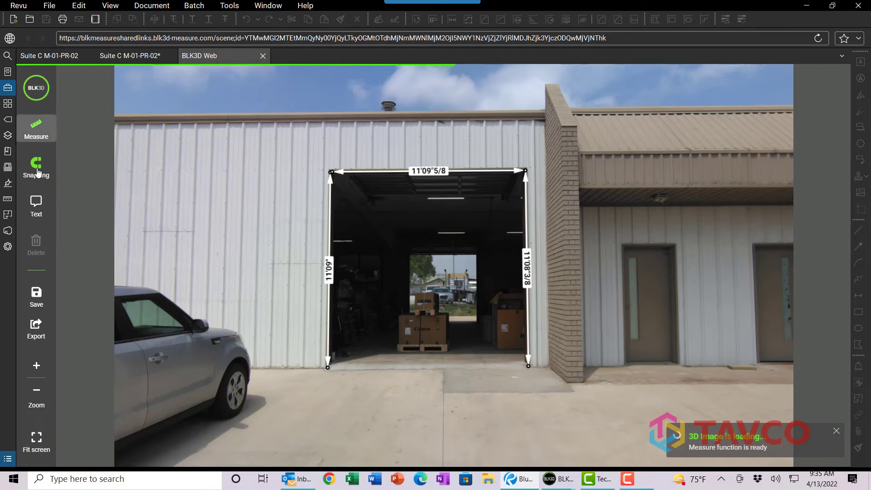
left_click(36, 205)
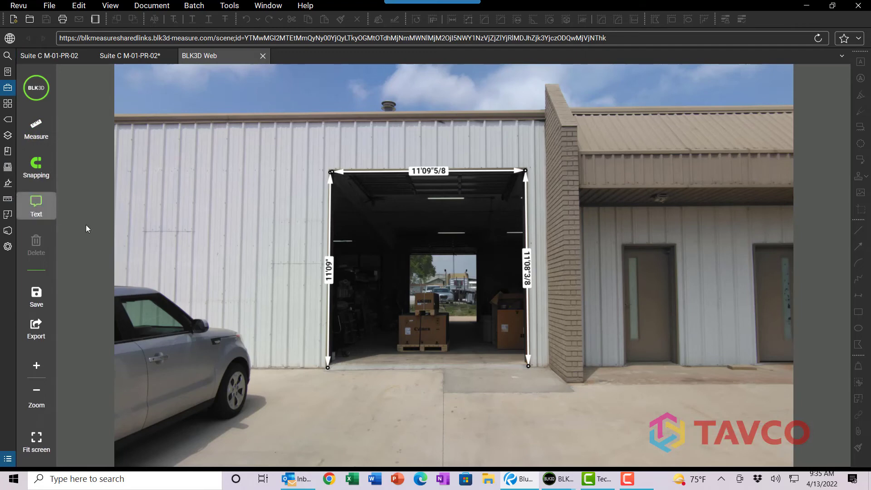
left_click(372, 366)
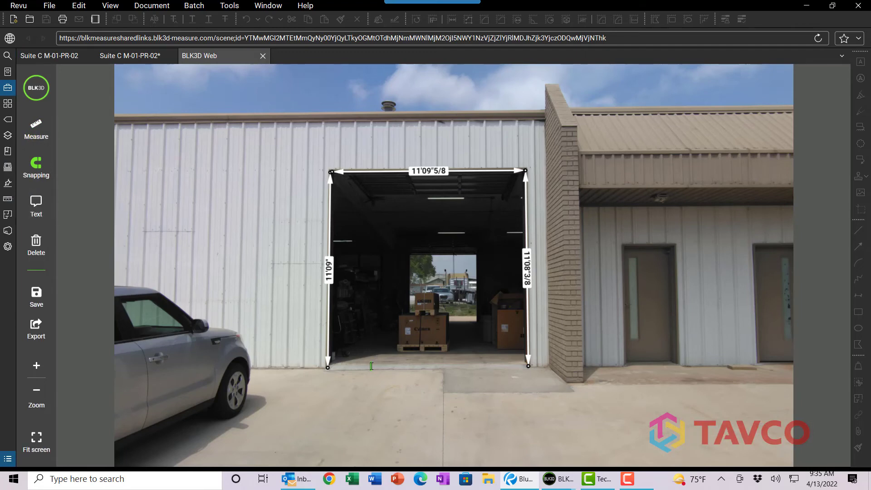
type("Front Garage Door")
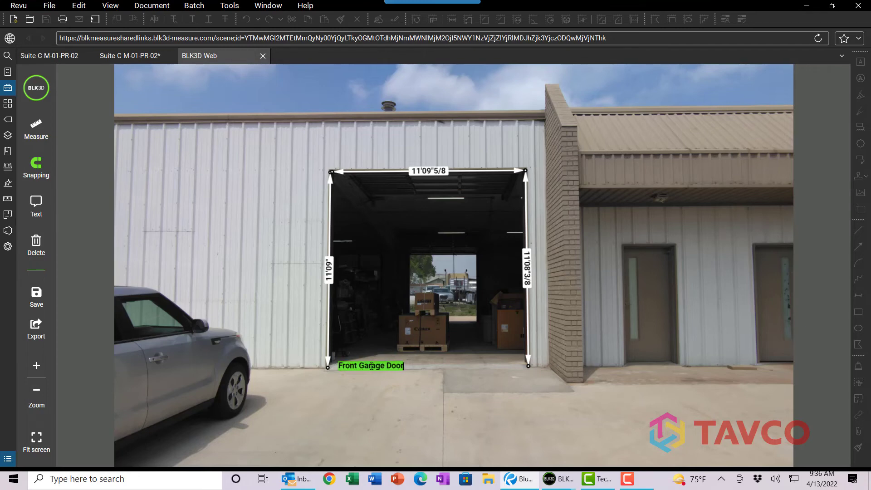
key("Return")
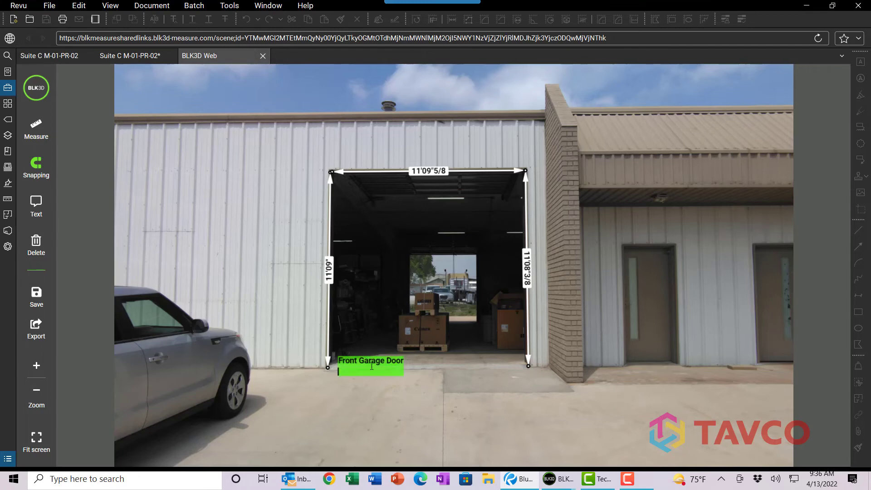
key("BackSpace")
left_click(398, 411)
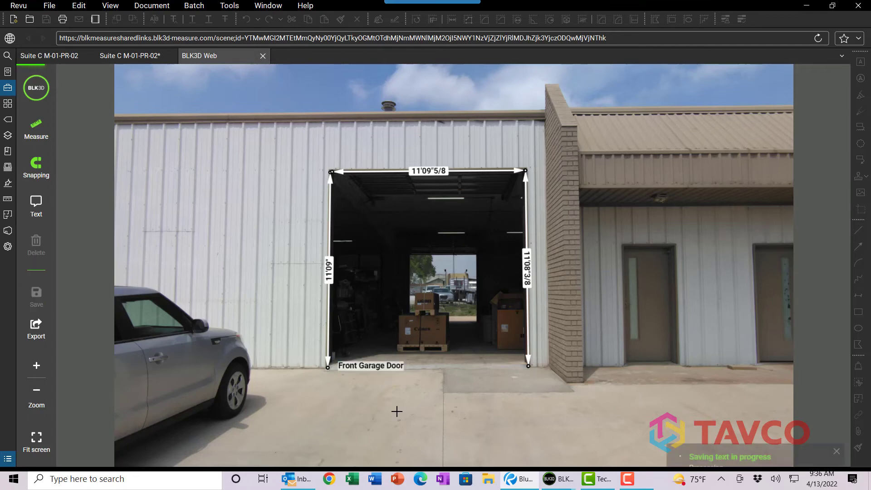
left_click(367, 370)
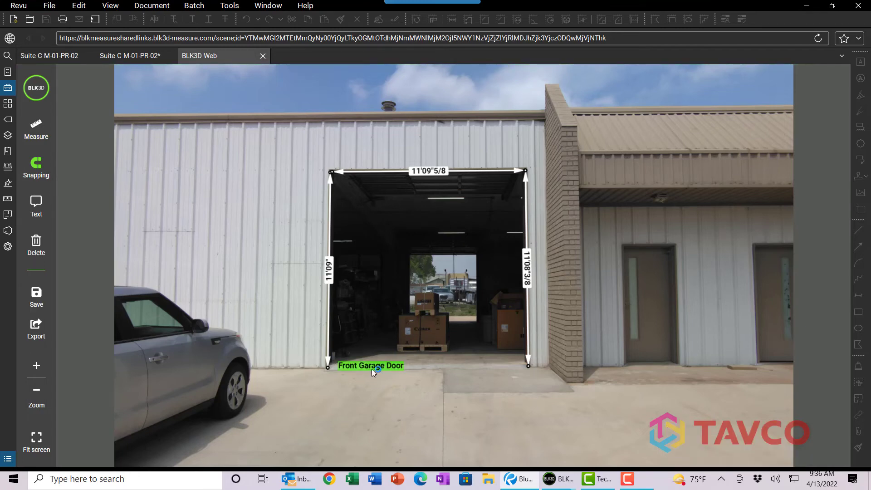
left_click_drag(381, 367, 434, 382)
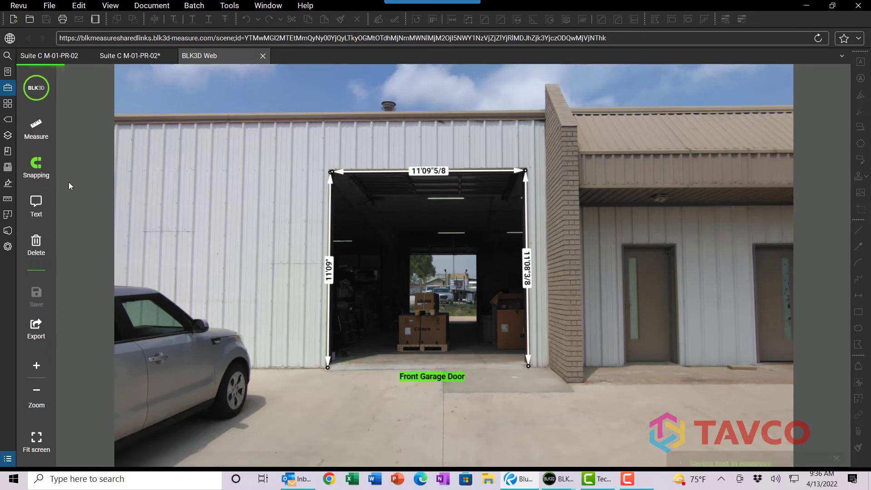
- Measure the brick column beside the garage door vertically from its top down to its base
left_click(36, 207)
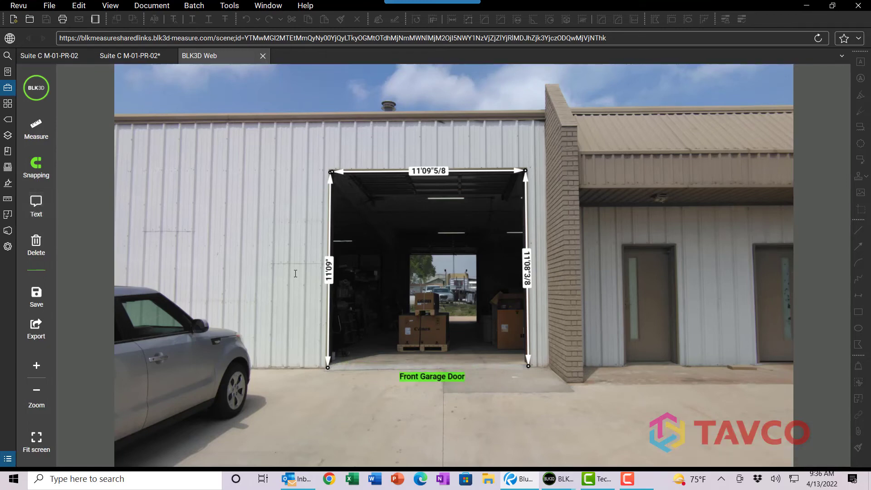
left_click(36, 129)
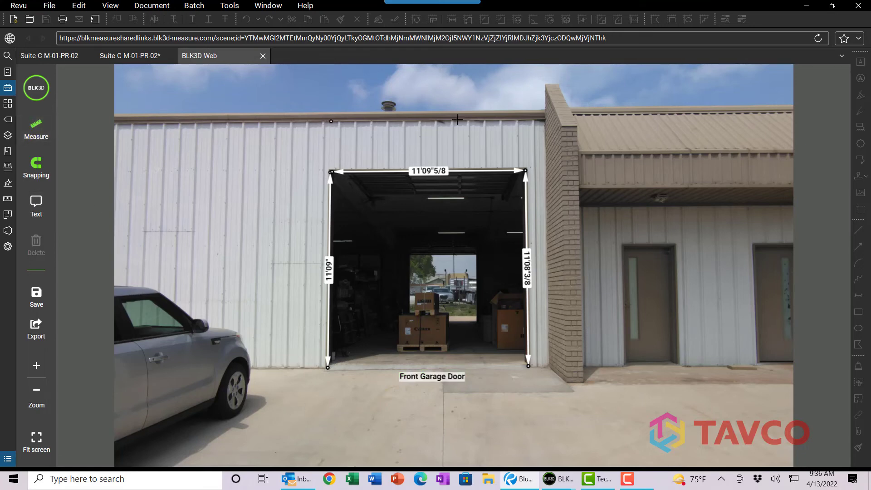
left_click(563, 127)
left_click(560, 300)
left_click_drag(561, 300, 566, 381)
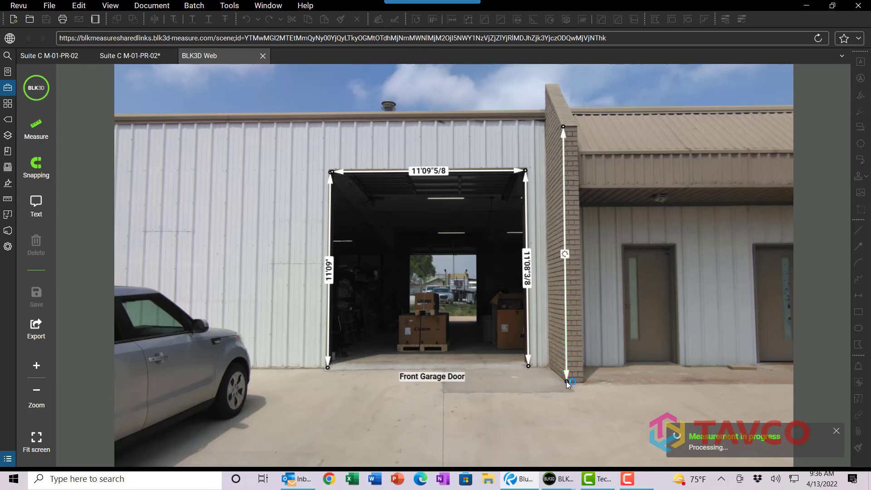